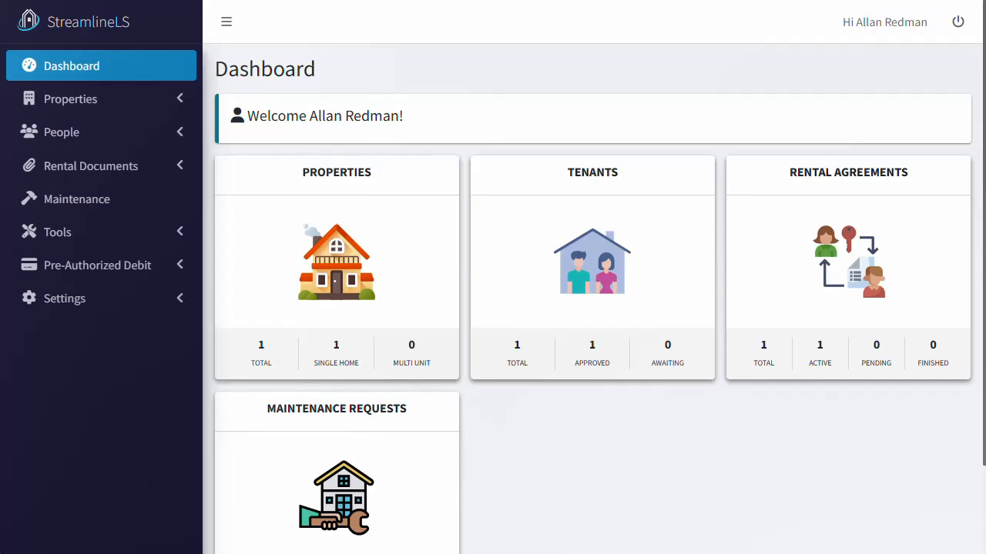
Step: Open the Manage Your Properties list showing 1 Main St, collapse Properties and expand Settings
left_click(354, 265)
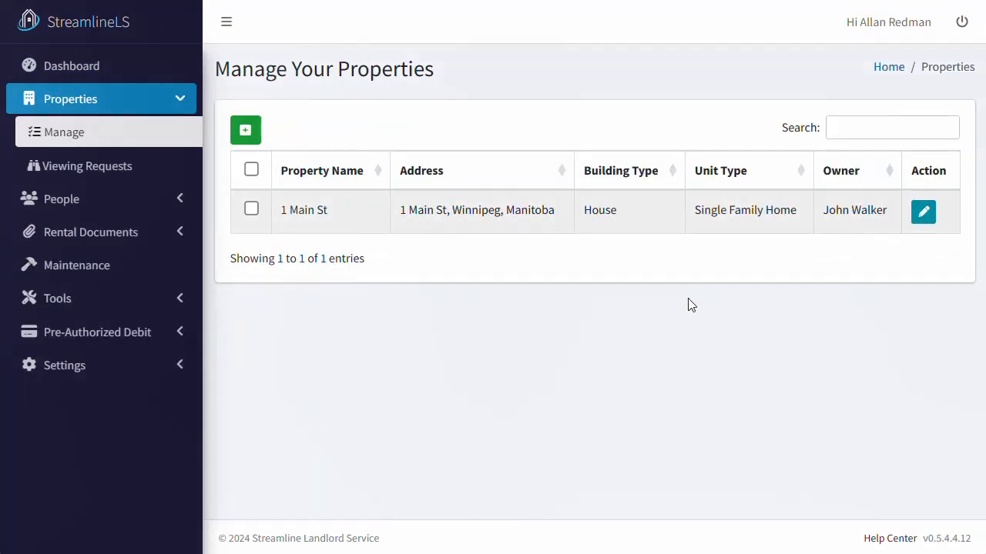
left_click(177, 97)
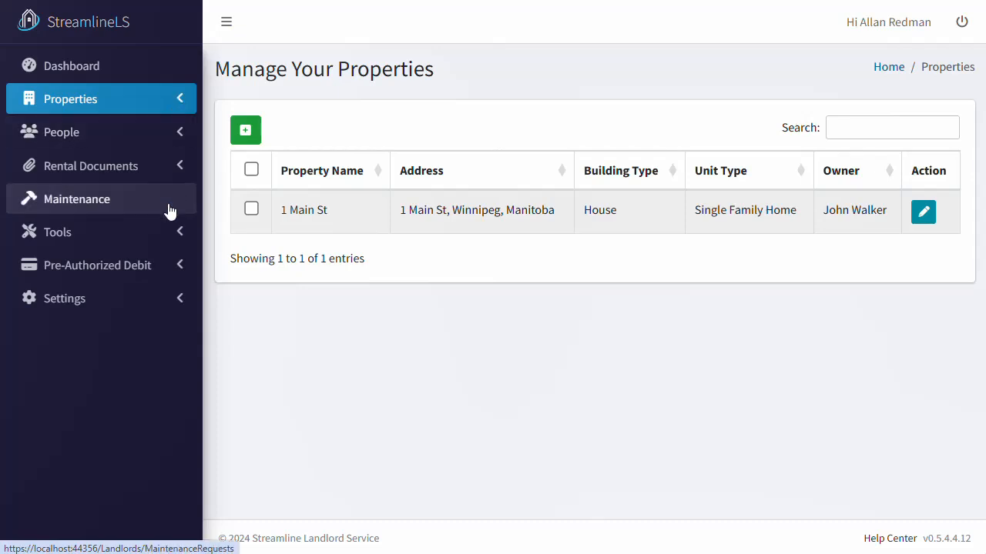
left_click(175, 307)
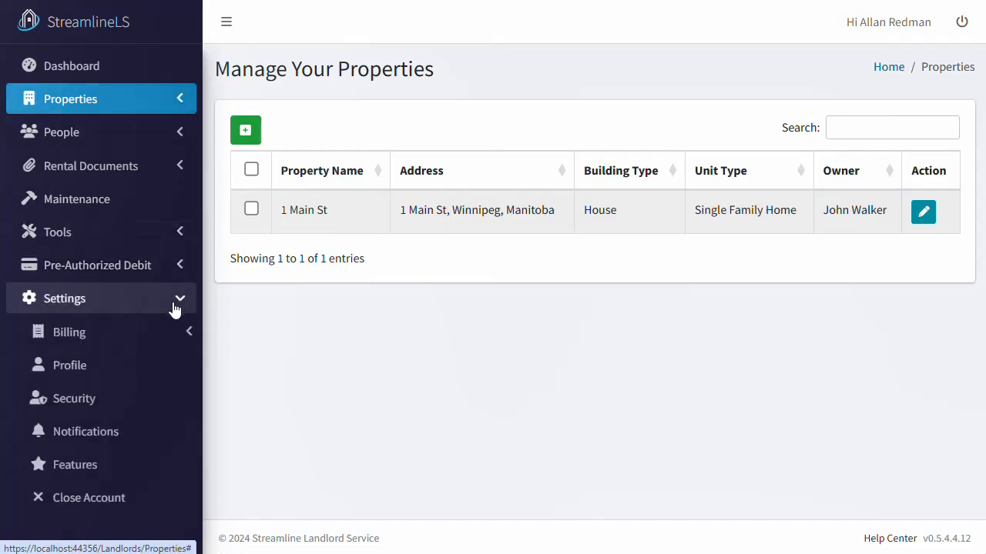
Step: Turn on Invoice Property Owners in the Features settings and open its configuration
left_click(162, 465)
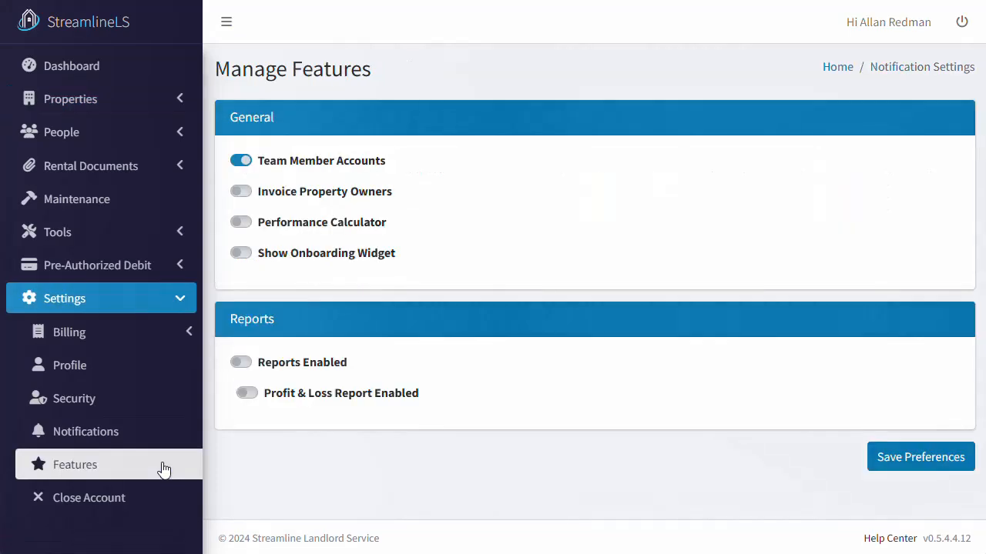
left_click(244, 196)
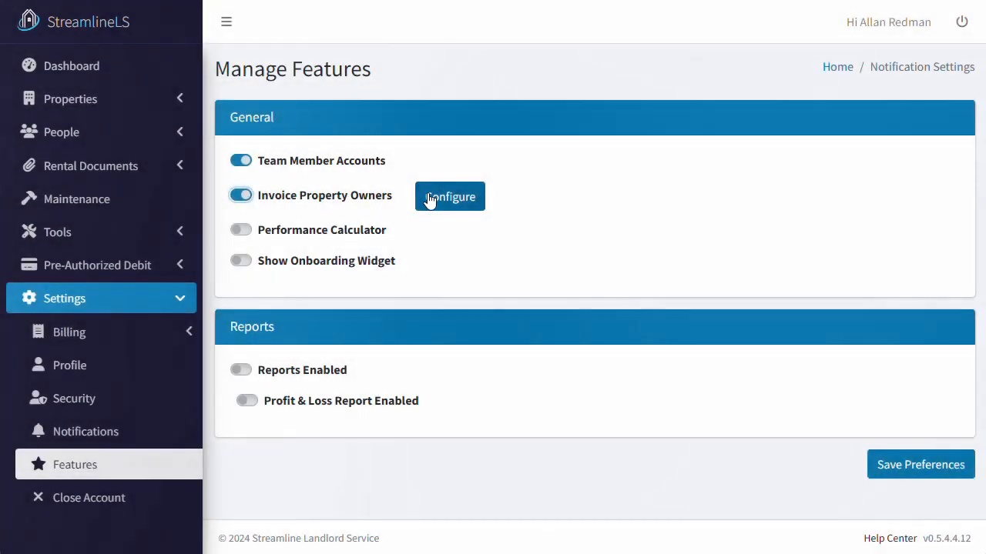
left_click(434, 198)
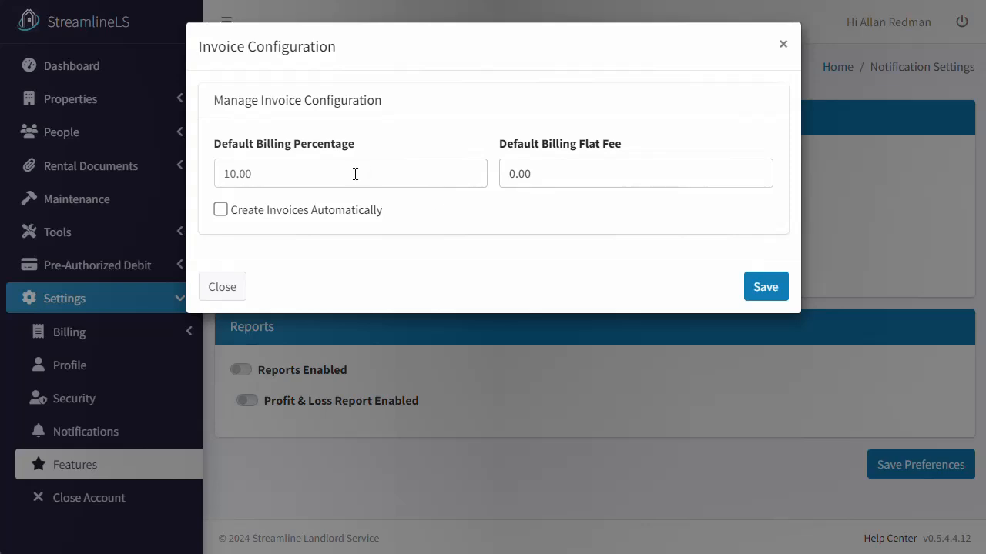
Step: Set the default flat fee to 50.00, enable automatic invoice creation, and save
left_click(583, 174)
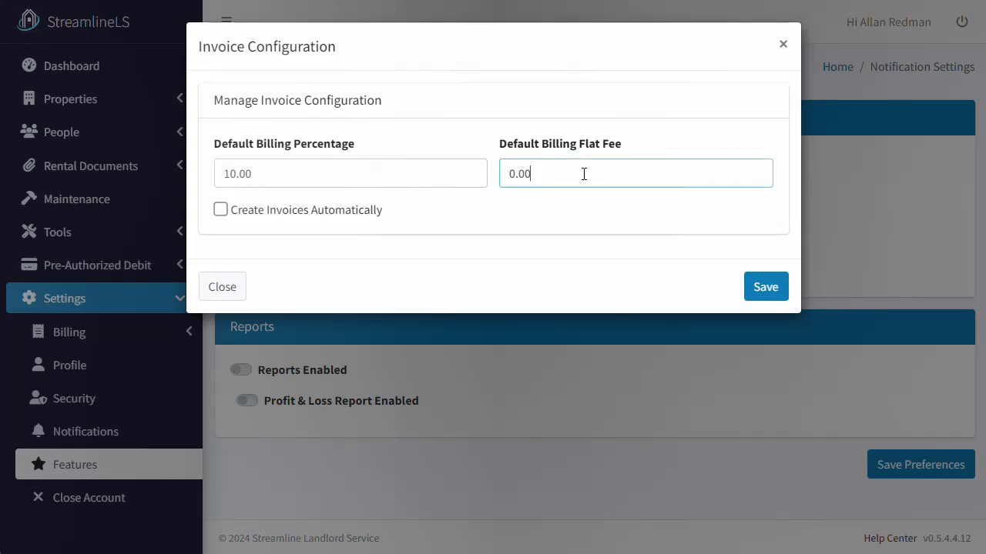
key("ctrl+a")
type("50.00")
left_click(564, 210)
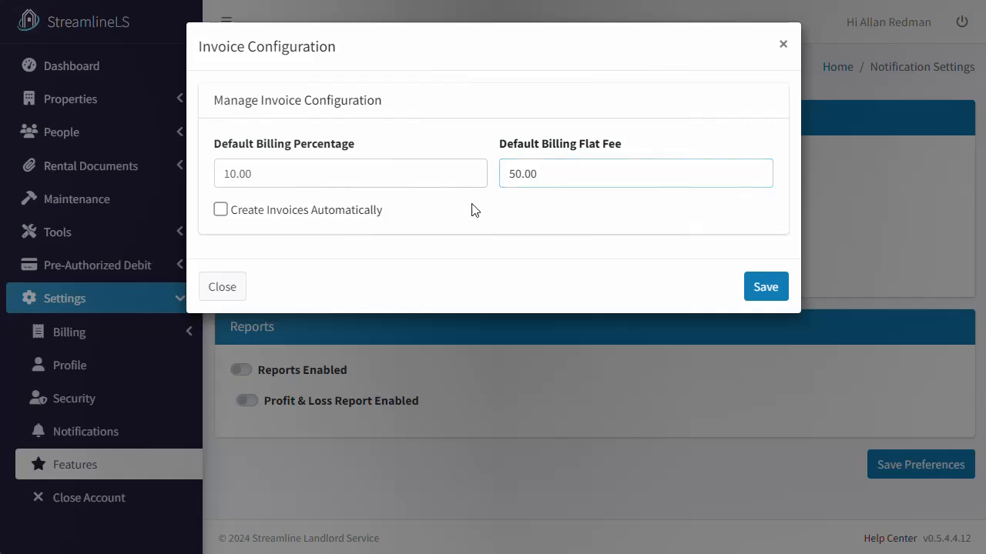
left_click(333, 211)
left_click(780, 291)
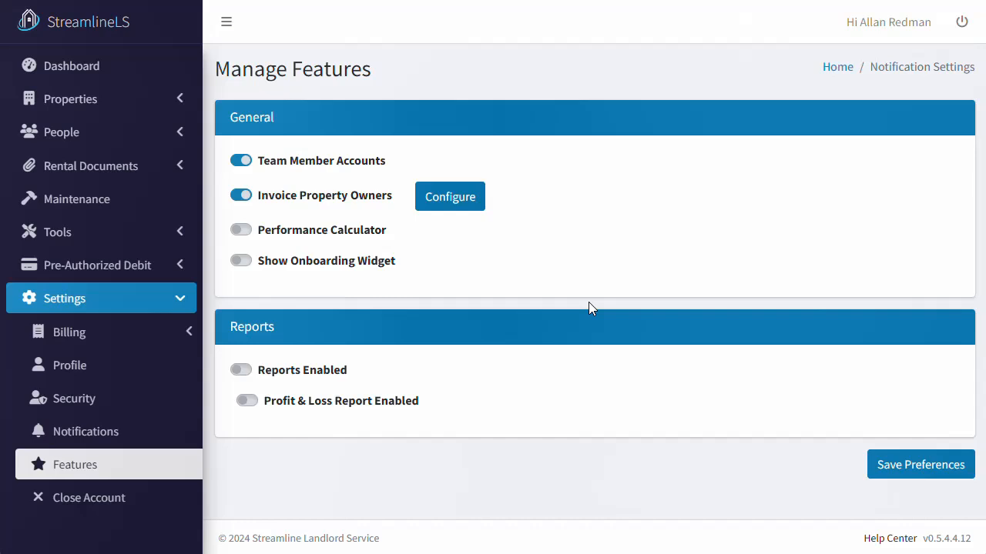
left_click(110, 75)
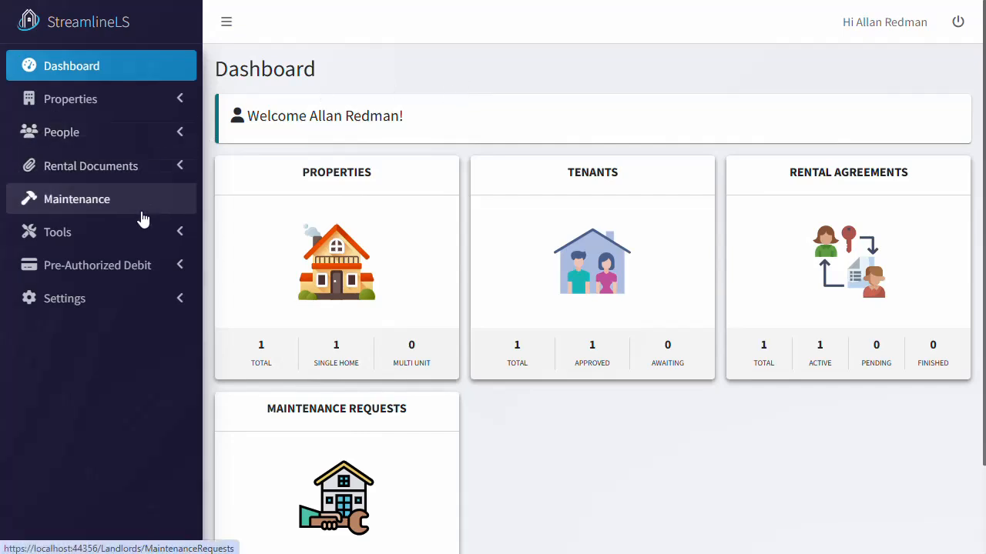
Step: Review the $105.00 window expense in the Expense Tracker and check the invoice notice in Proton Mail
left_click(141, 241)
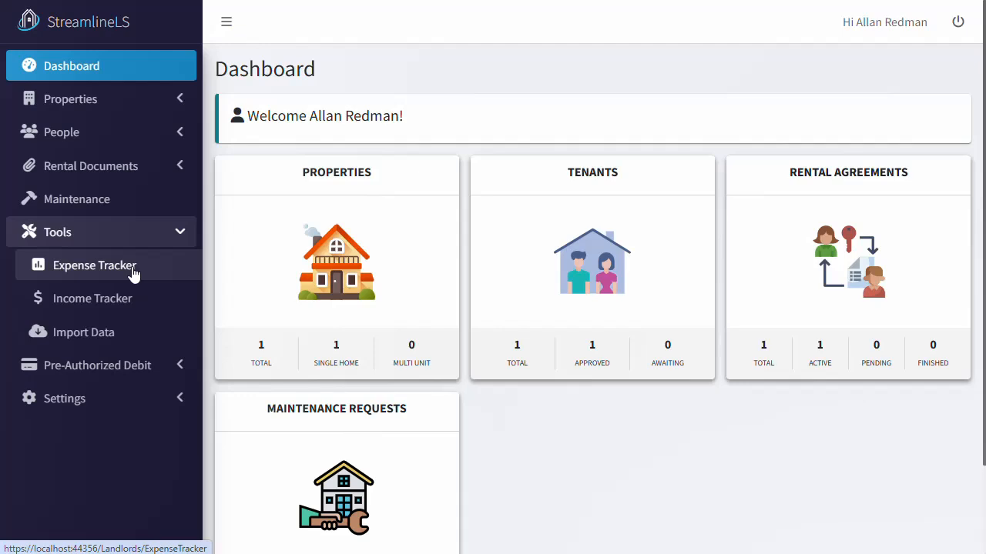
left_click(134, 269)
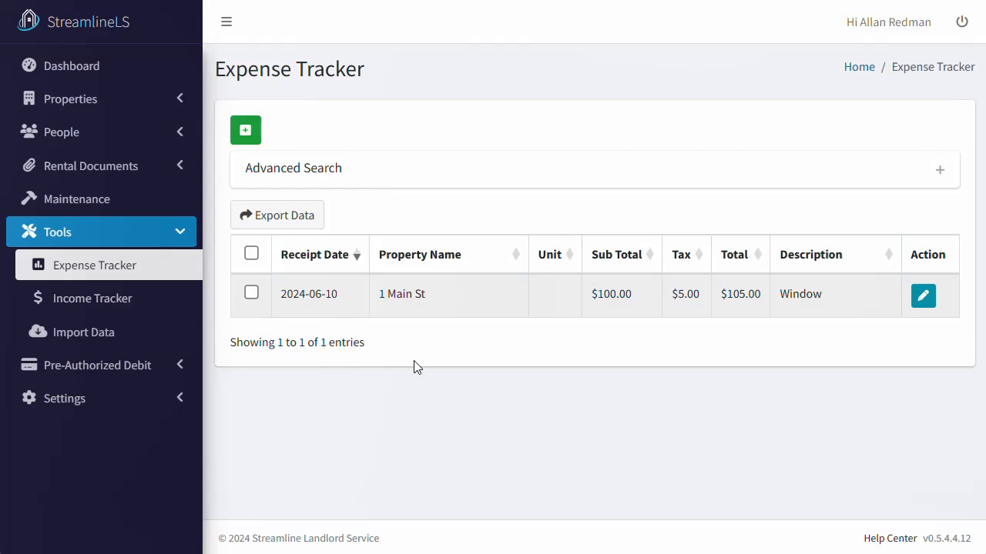
left_click(93, 65)
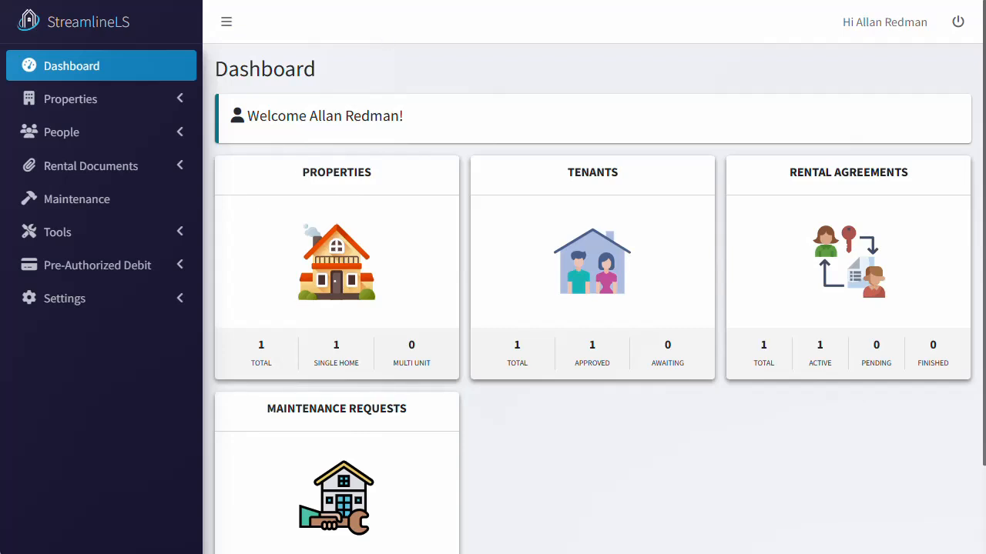
left_click(301, 1)
Step: Open Billing > Owner Invoices and show the Action menu for the unpublished $273.00 invoice
left_click(181, 305)
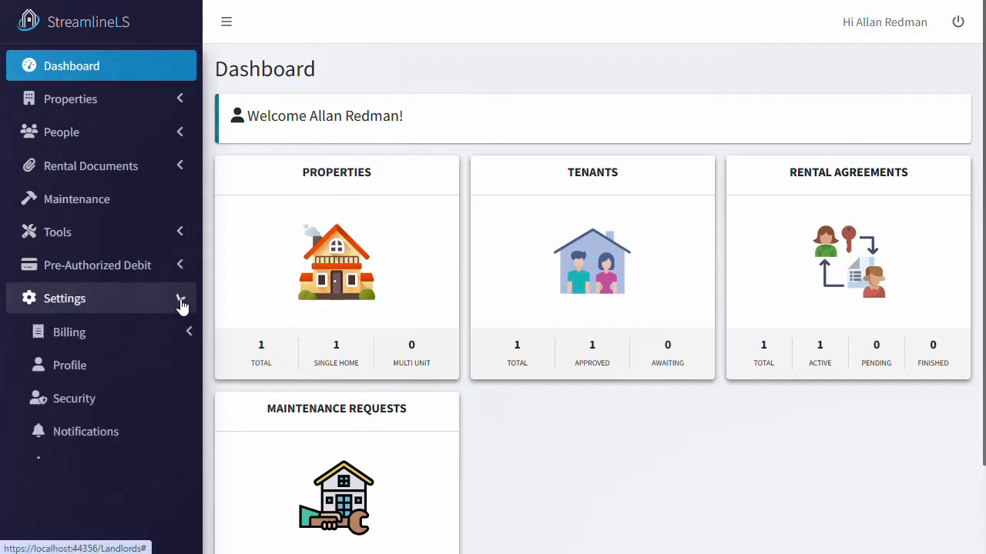
left_click(189, 343)
left_click(151, 374)
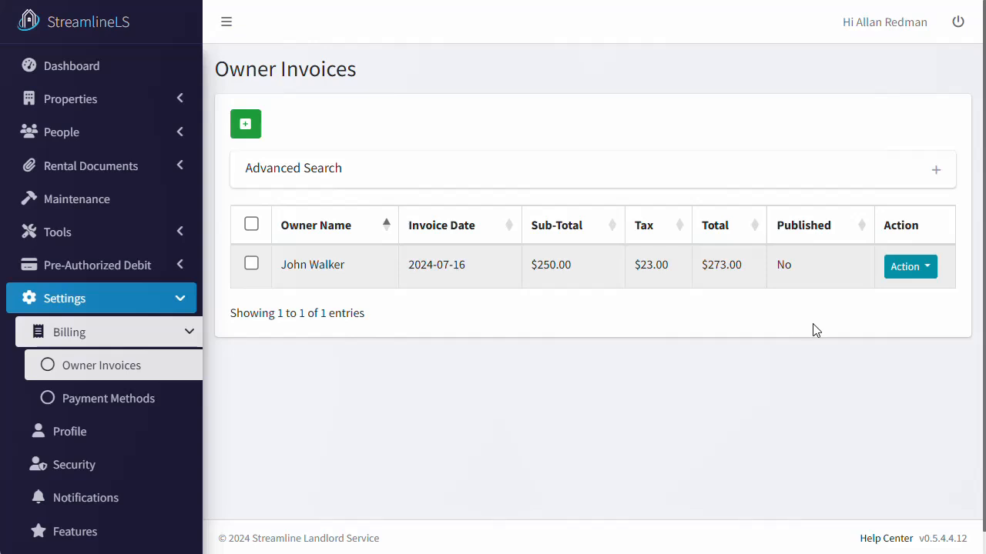
left_click(914, 275)
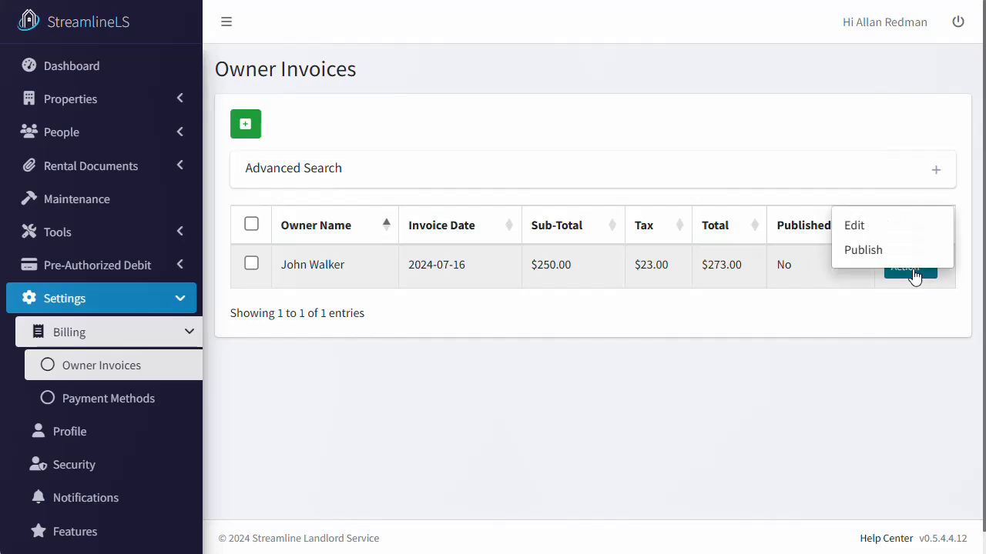
Step: Edit the $273.00 owner invoice to see its 150.00 management fee and 100.00 window lines
left_click(880, 227)
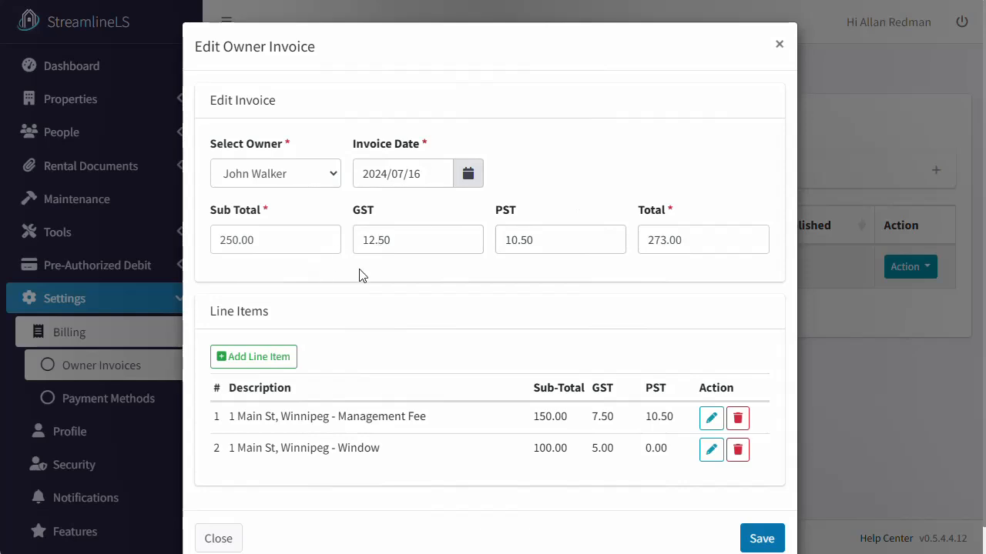
scroll(696, 268, "down", 1)
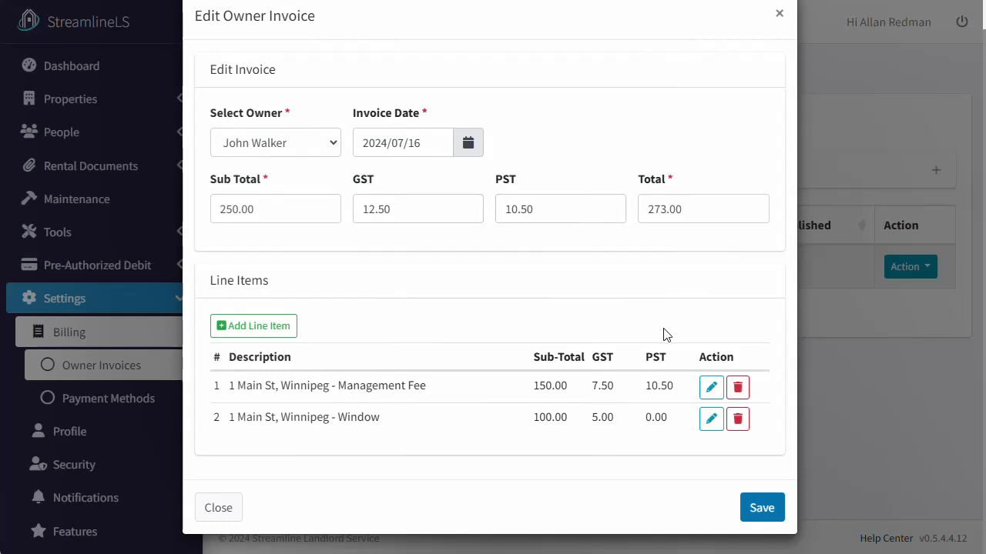
Step: Change the Management Fee line to 100.00 with 5.00 GST and 0.00 PST, and delete the Window line
left_click(710, 387)
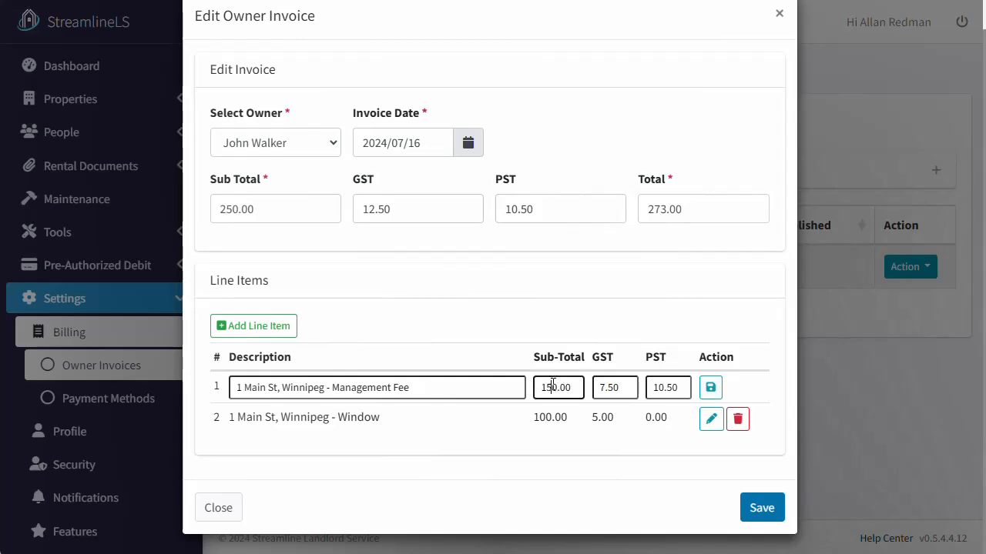
double_click(550, 387)
type("100.00")
left_click(616, 387)
double_click(616, 388)
type("5.00")
double_click(665, 389)
type("0.00")
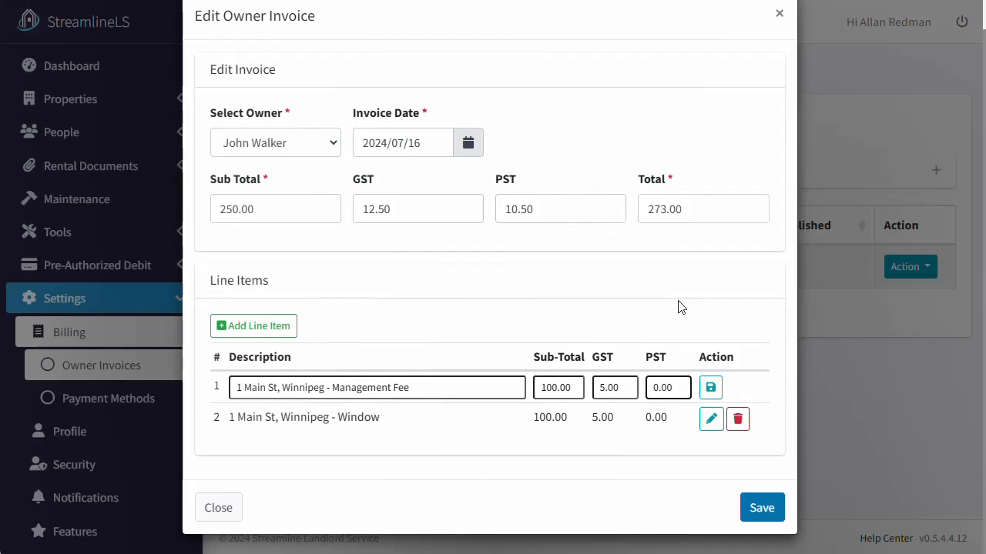
left_click(710, 387)
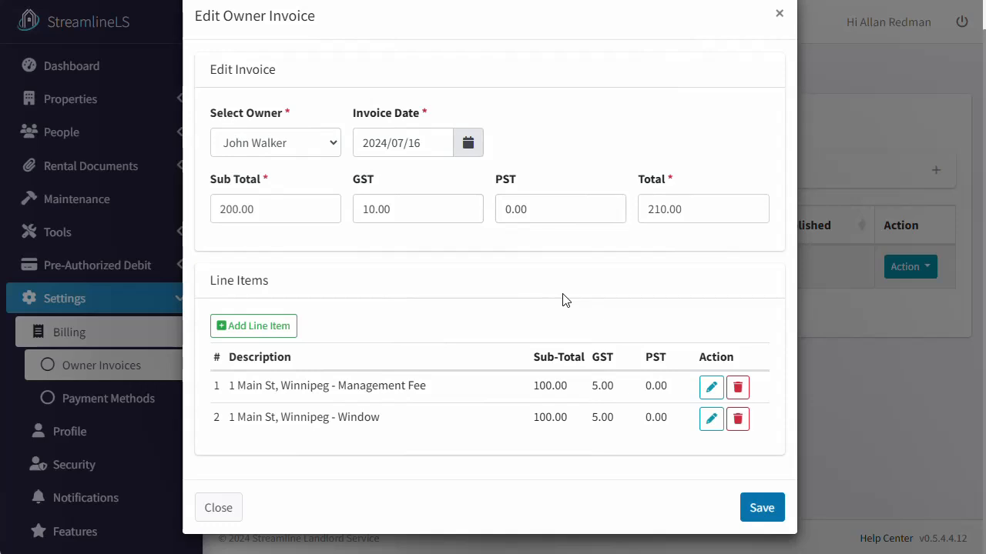
left_click(737, 419)
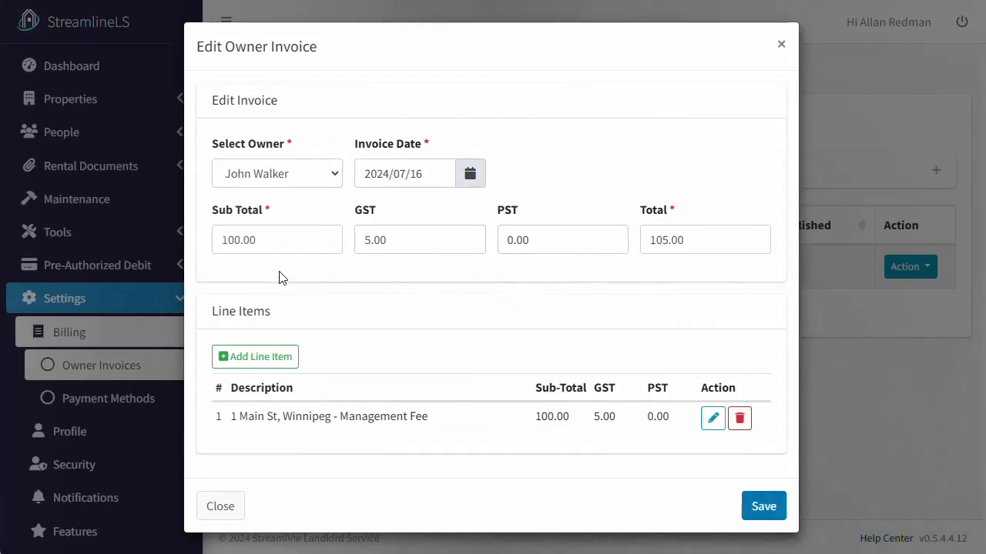
Step: Save the $105.00 invoice, then publish it and confirm notifying the owner
left_click(763, 507)
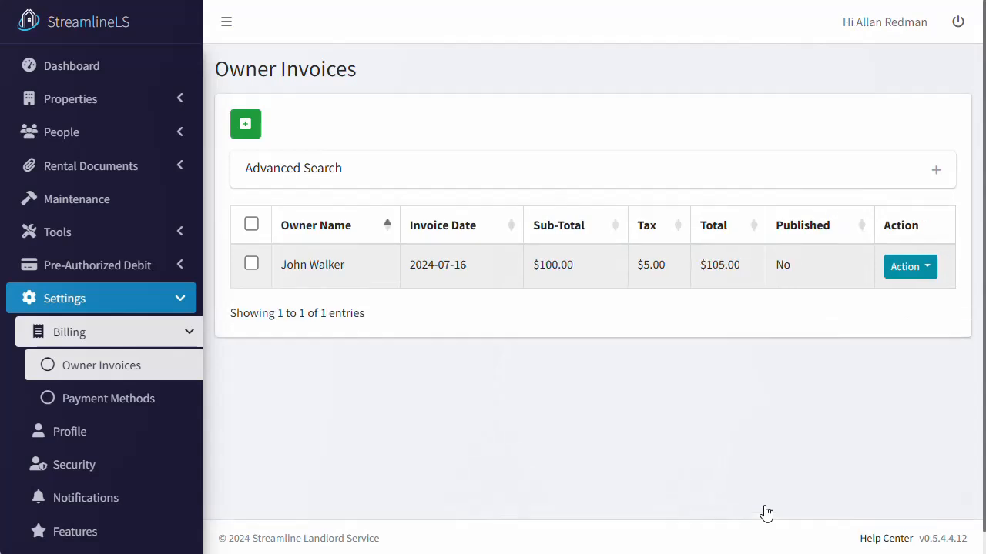
left_click(929, 277)
left_click(856, 251)
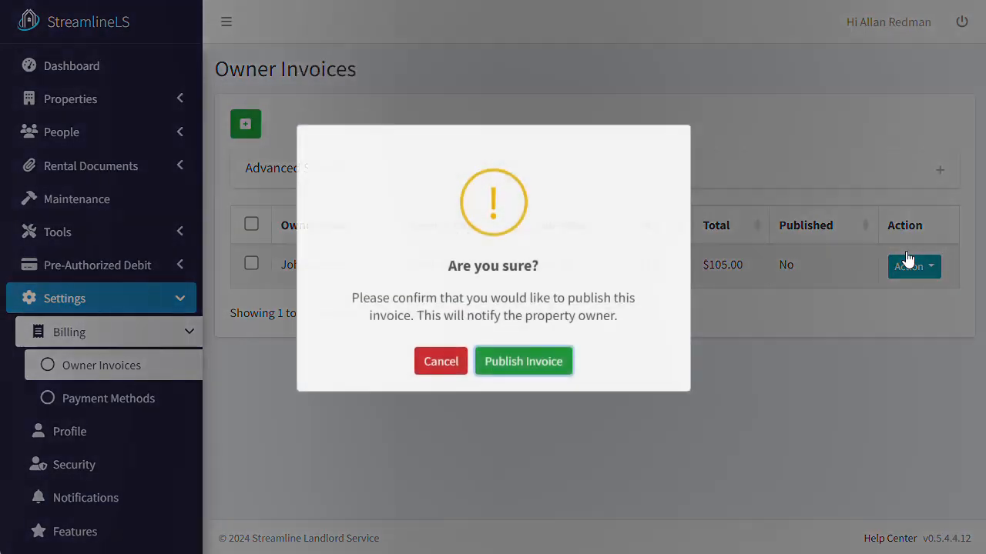
left_click(529, 383)
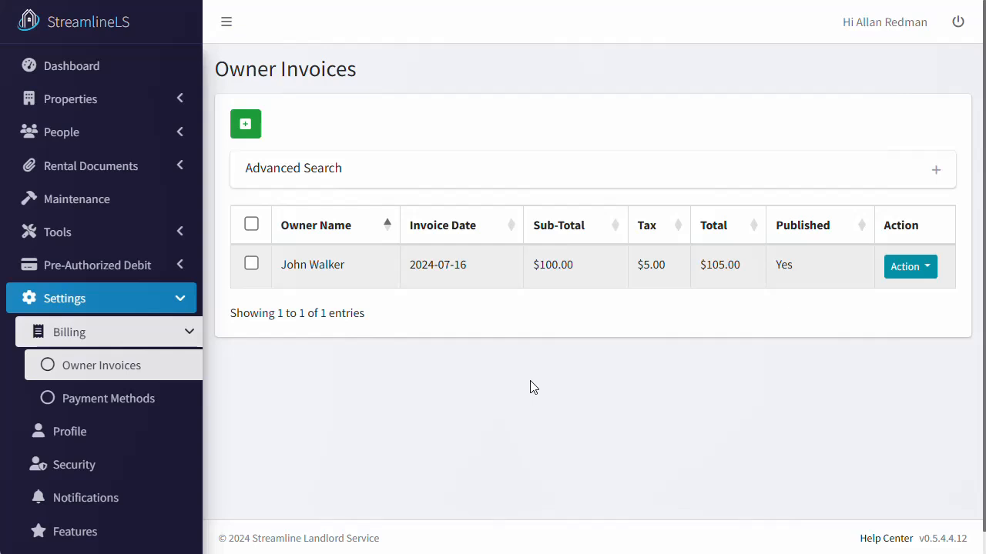
Step: In the owner's Proton Mail inbox, open the $105.00 New Invoice email and follow its View Invoice link
left_click(518, 0)
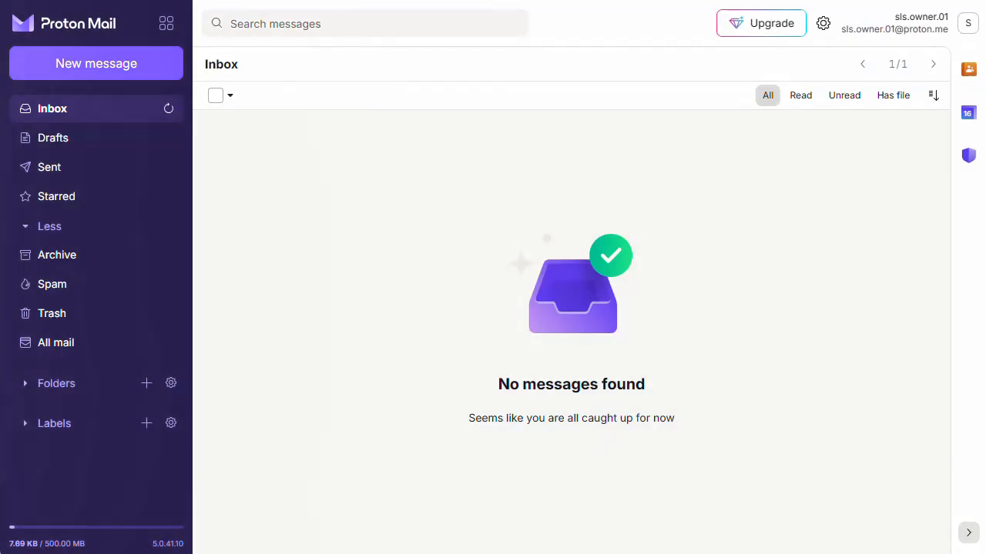
left_click(170, 110)
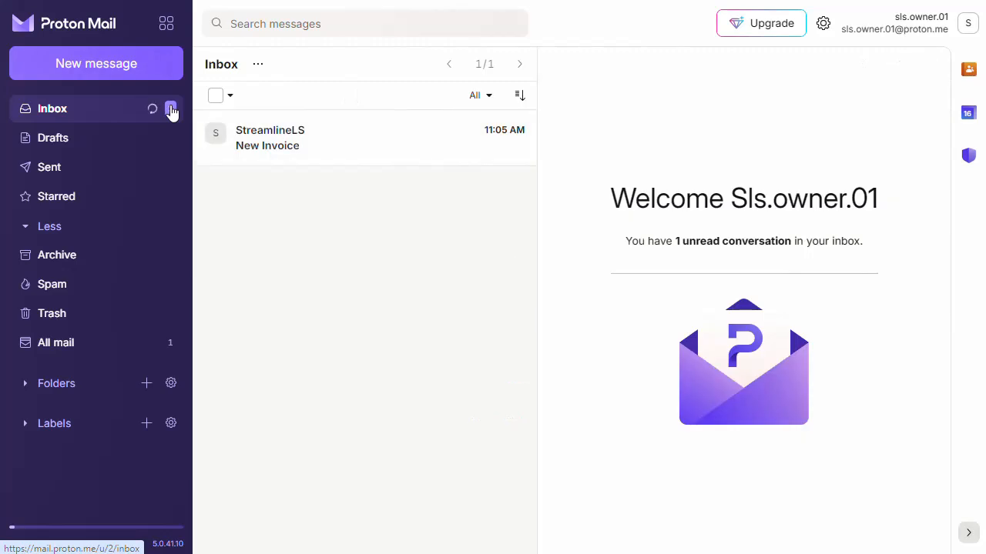
left_click(375, 141)
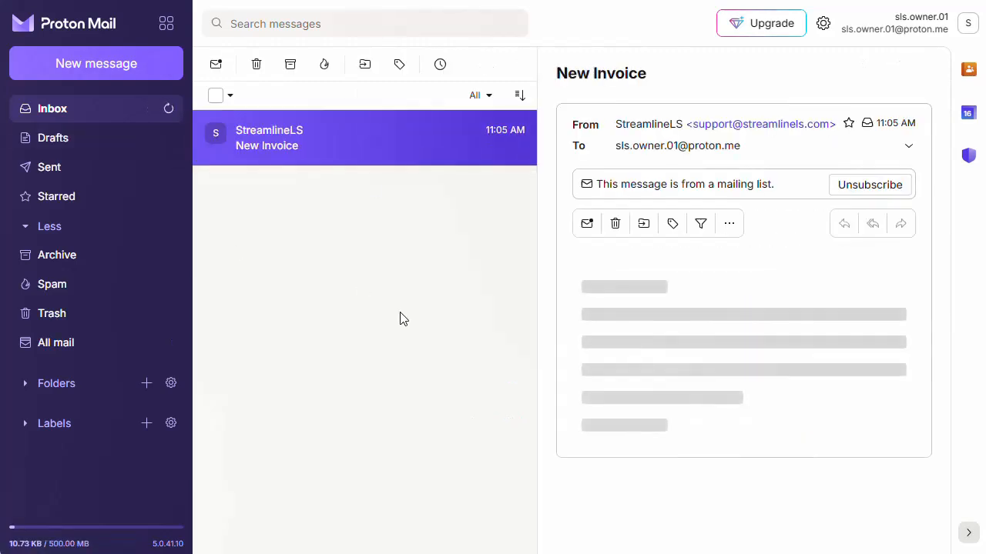
scroll(886, 431, "down", 2)
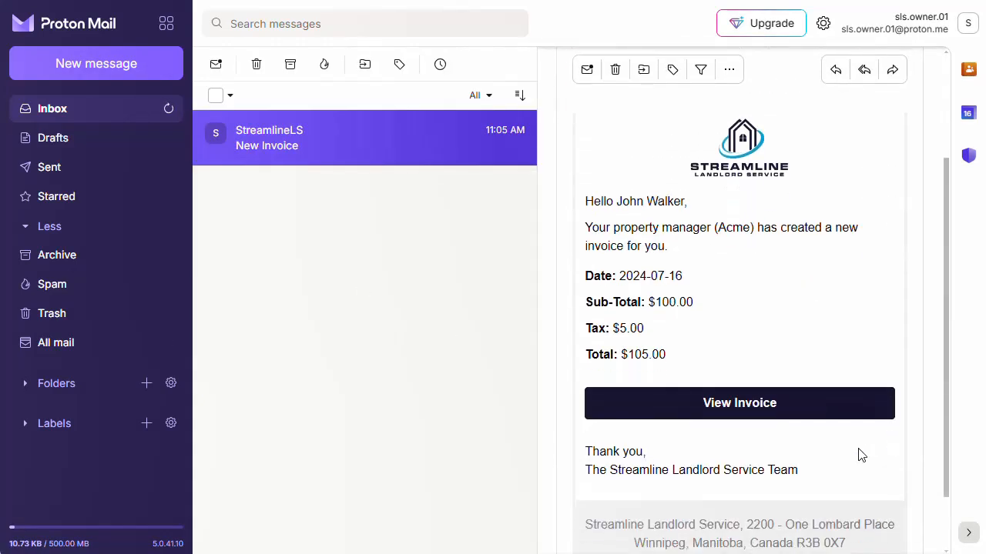
left_click(818, 417)
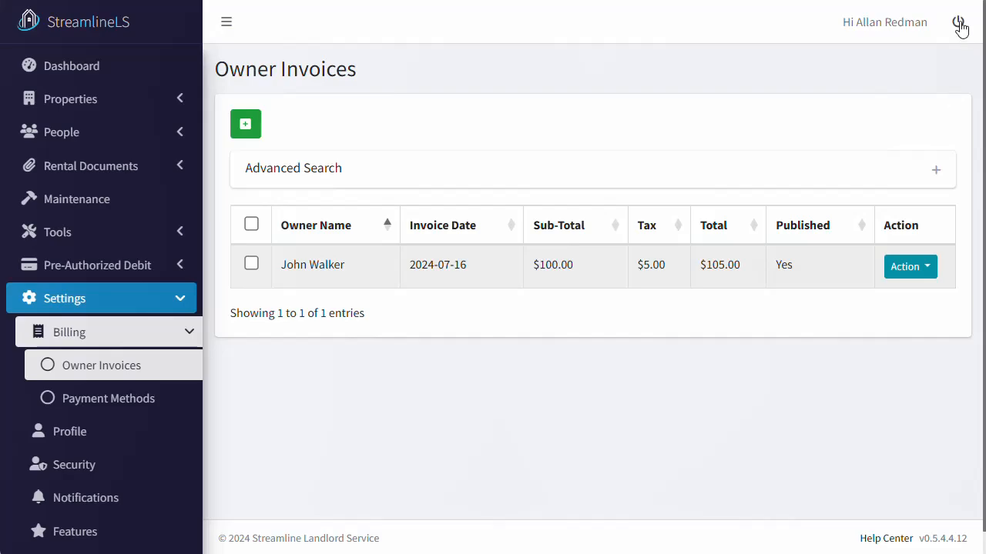
Step: Log out of the landlord account and sign in with the property owner's email and password
left_click(958, 27)
left_click(465, 253)
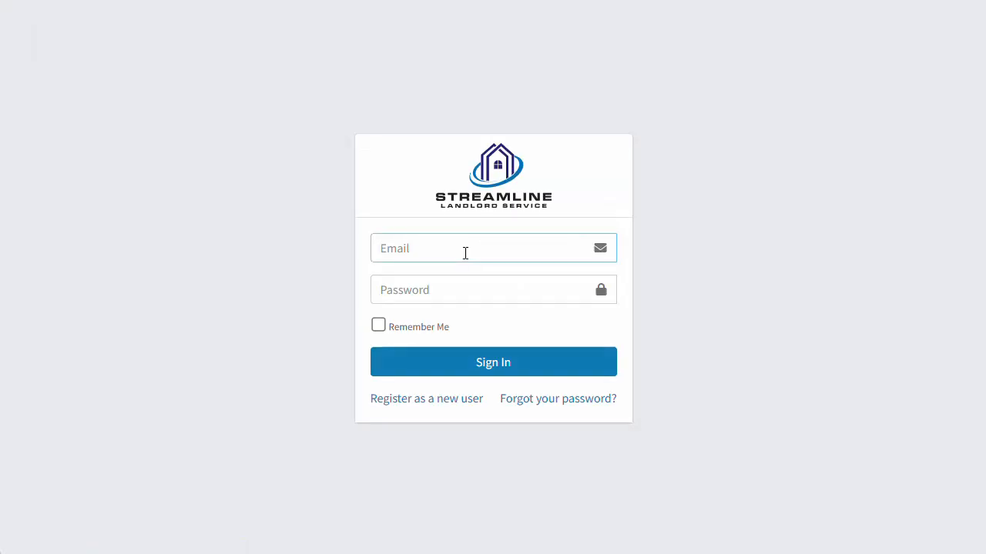
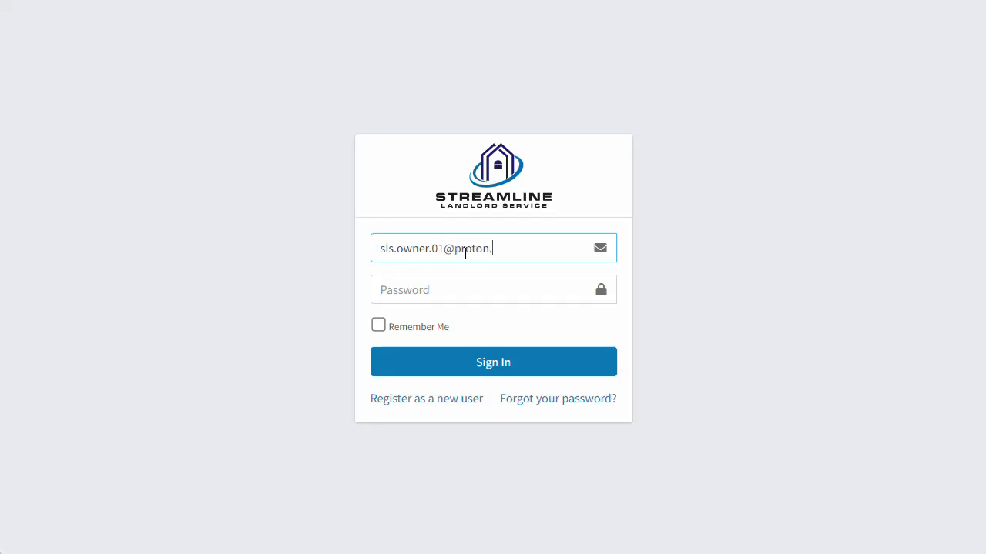
key("Tab")
type("****")
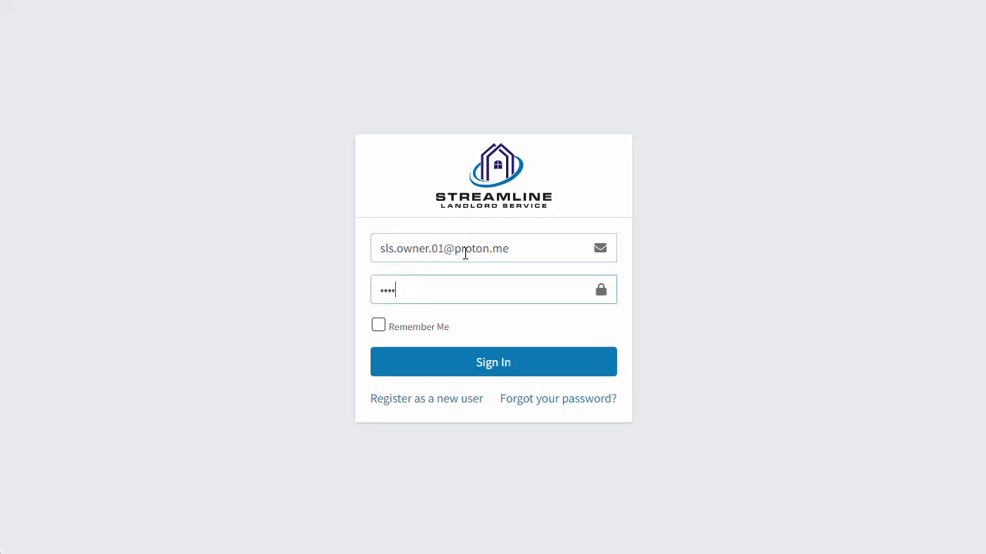
type("********")
left_click(515, 373)
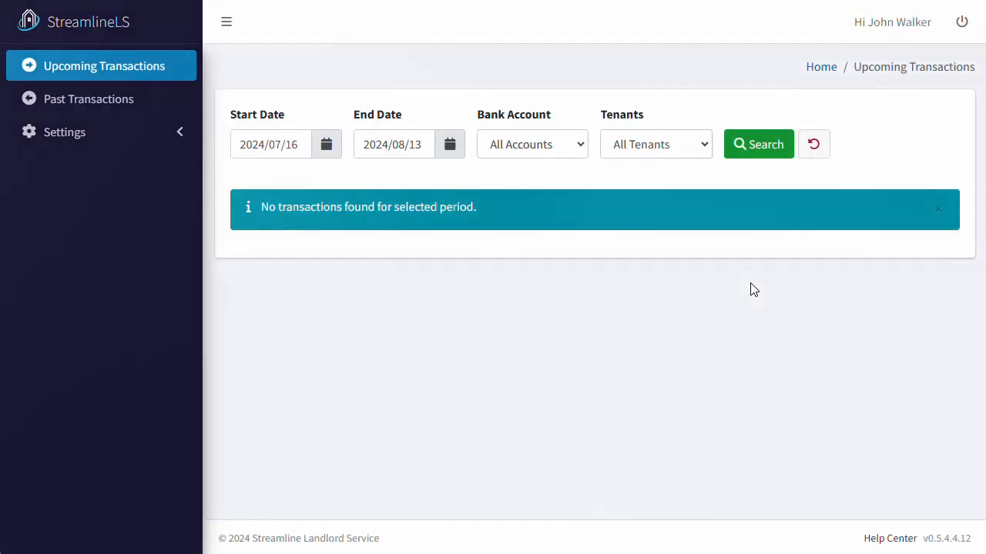
Step: Open Billing > My Invoices and view details of the 2024-07-16 $105.00 Management Fee invoice
left_click(187, 139)
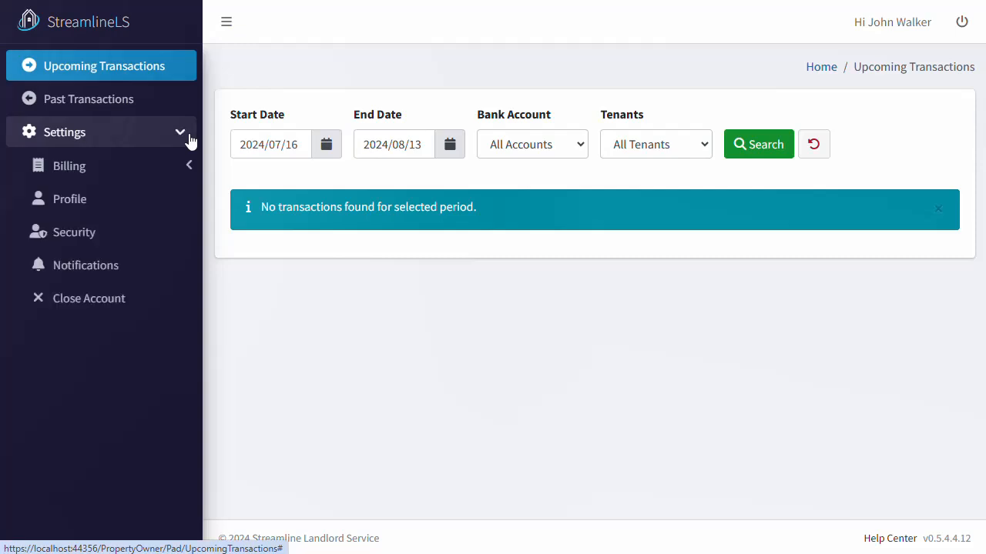
left_click(177, 168)
left_click(164, 202)
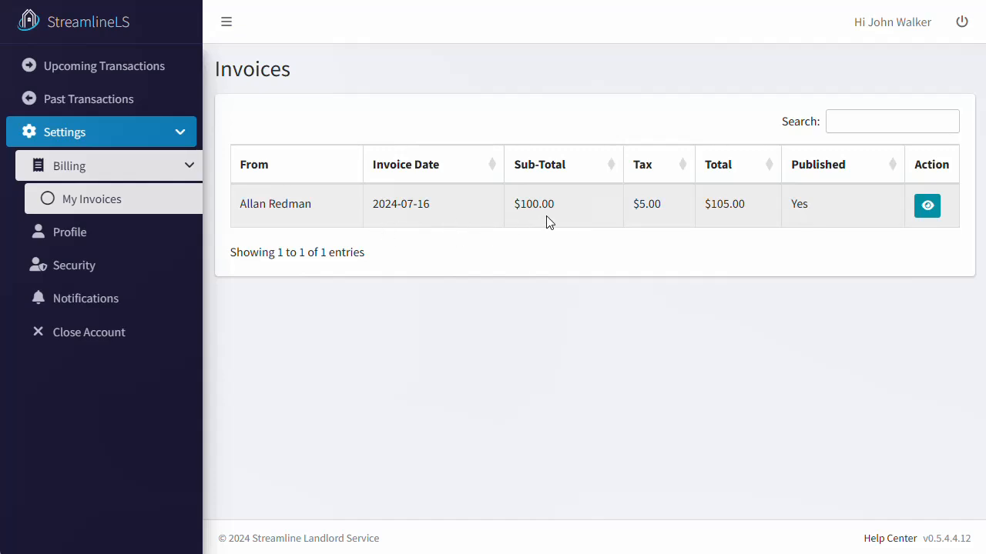
left_click(927, 208)
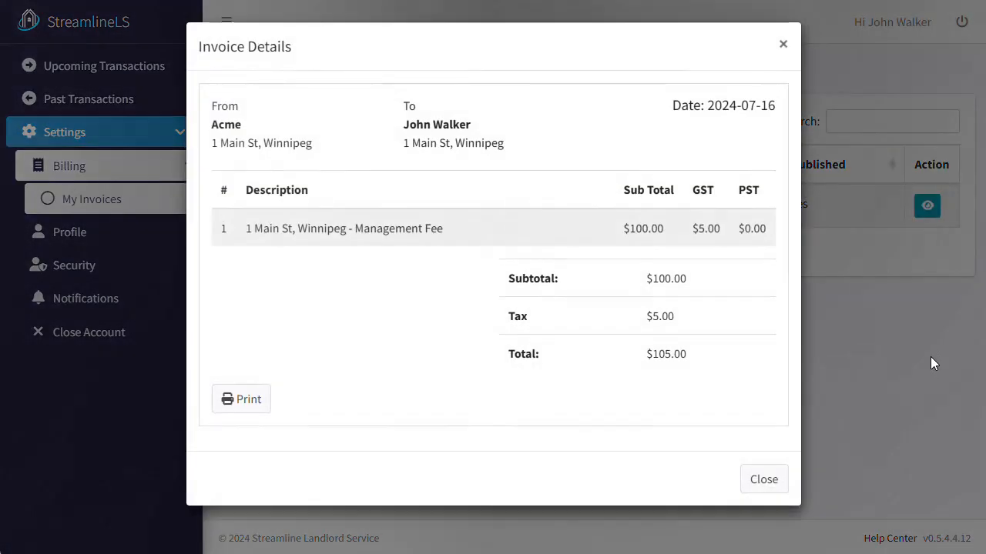